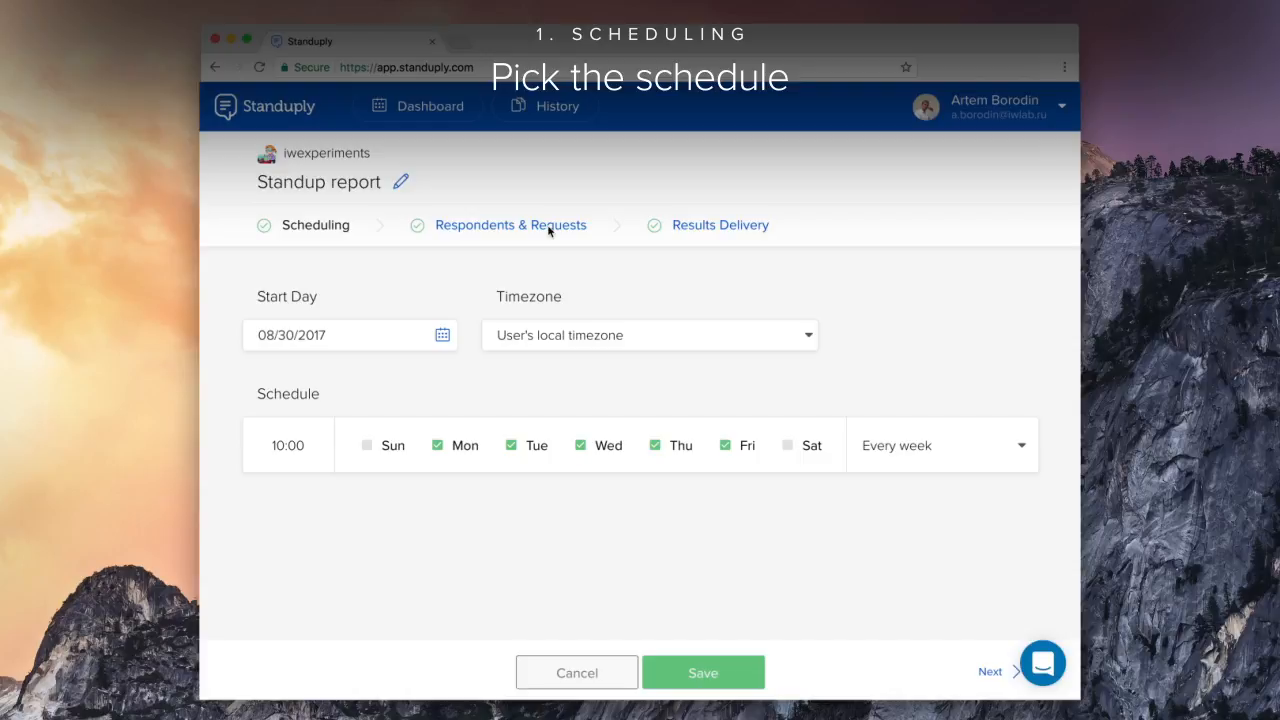
{"action": "left_click", "coordinate": [547, 228]}
{"action": "left_click", "coordinate": [552, 347]}
{"action": "left_click", "coordinate": [535, 413]}
{"action": "scroll", "coordinate": [557, 394], "scroll_direction": "down", "scroll_amount": 1}
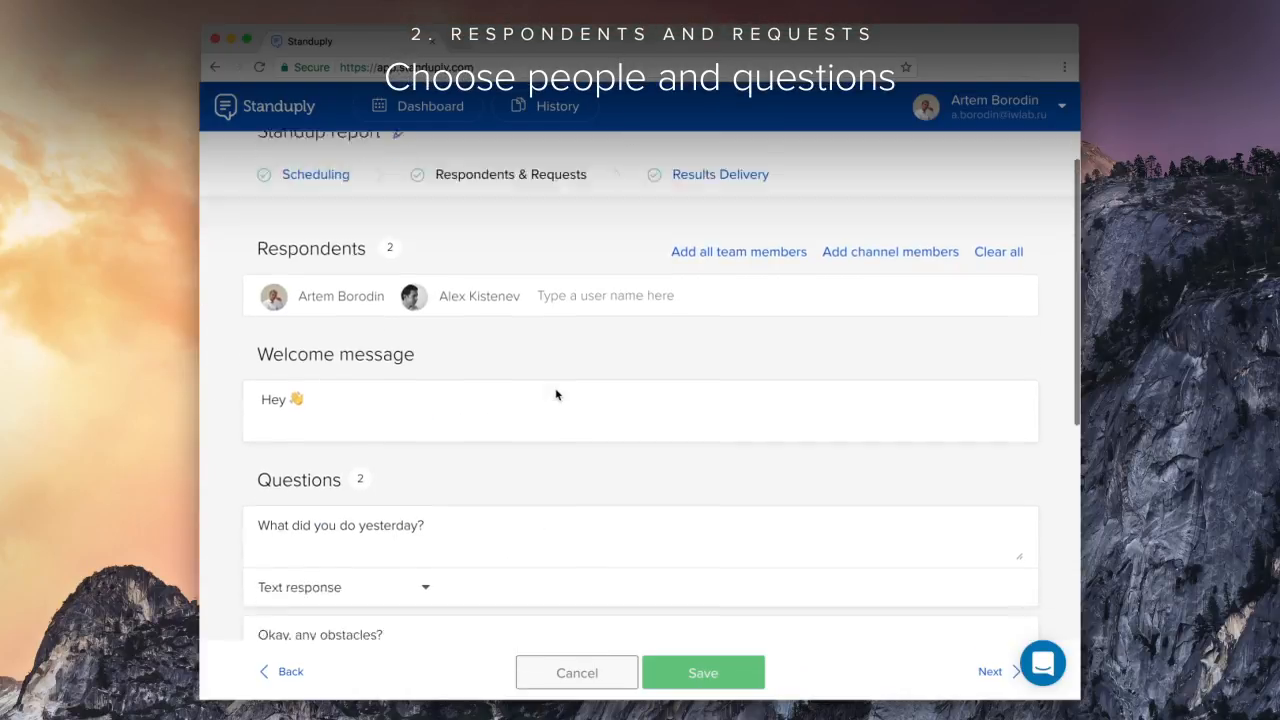
{"action": "scroll", "coordinate": [557, 394], "scroll_direction": "down", "scroll_amount": 2}
{"action": "scroll", "coordinate": [557, 394], "scroll_direction": "down", "scroll_amount": 3}
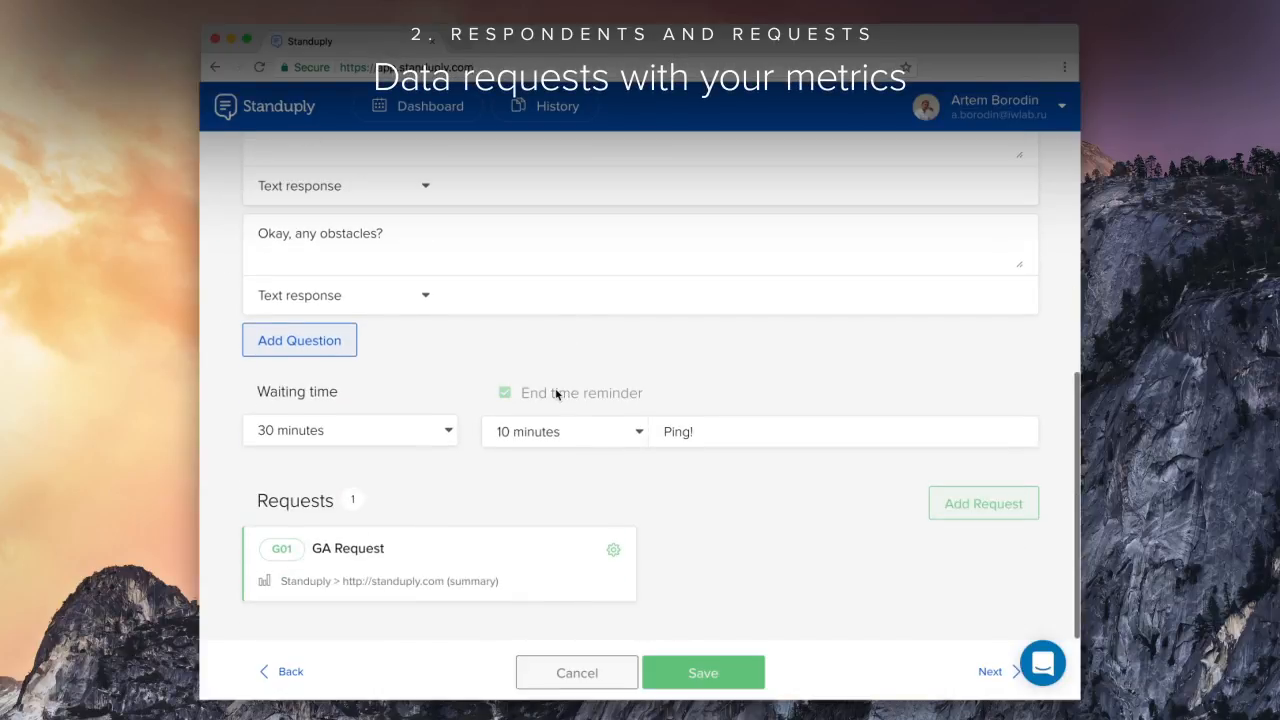
Step: Connect the Custom request as a second data request for the report
{"action": "left_click", "coordinate": [970, 507]}
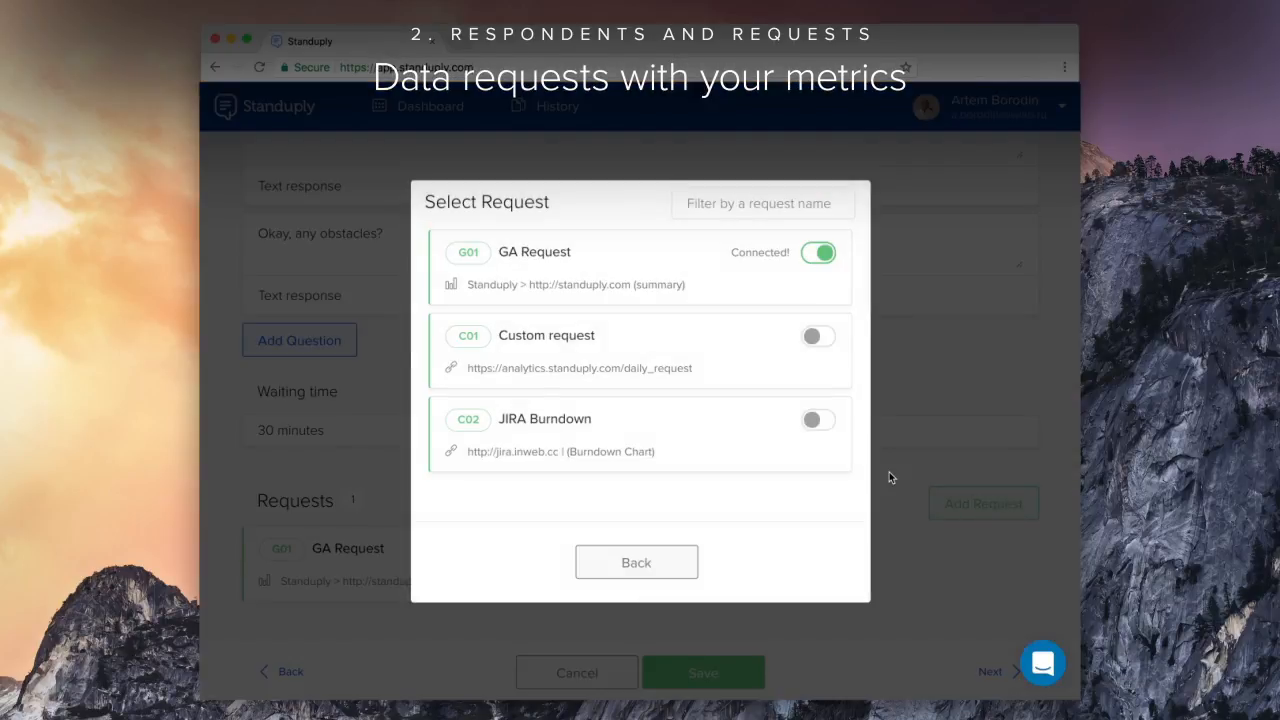
{"action": "left_click", "coordinate": [812, 336]}
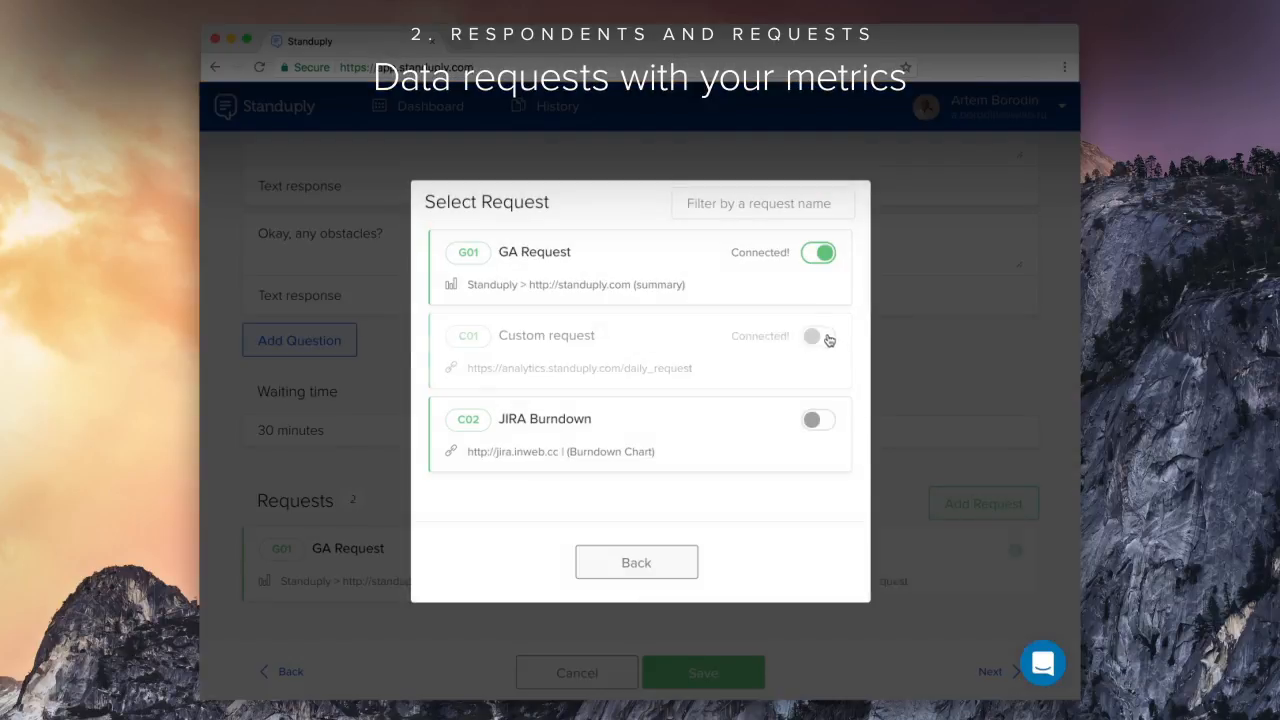
{"action": "left_click", "coordinate": [636, 562]}
{"action": "scroll", "coordinate": [632, 572], "scroll_direction": "up", "scroll_amount": 5}
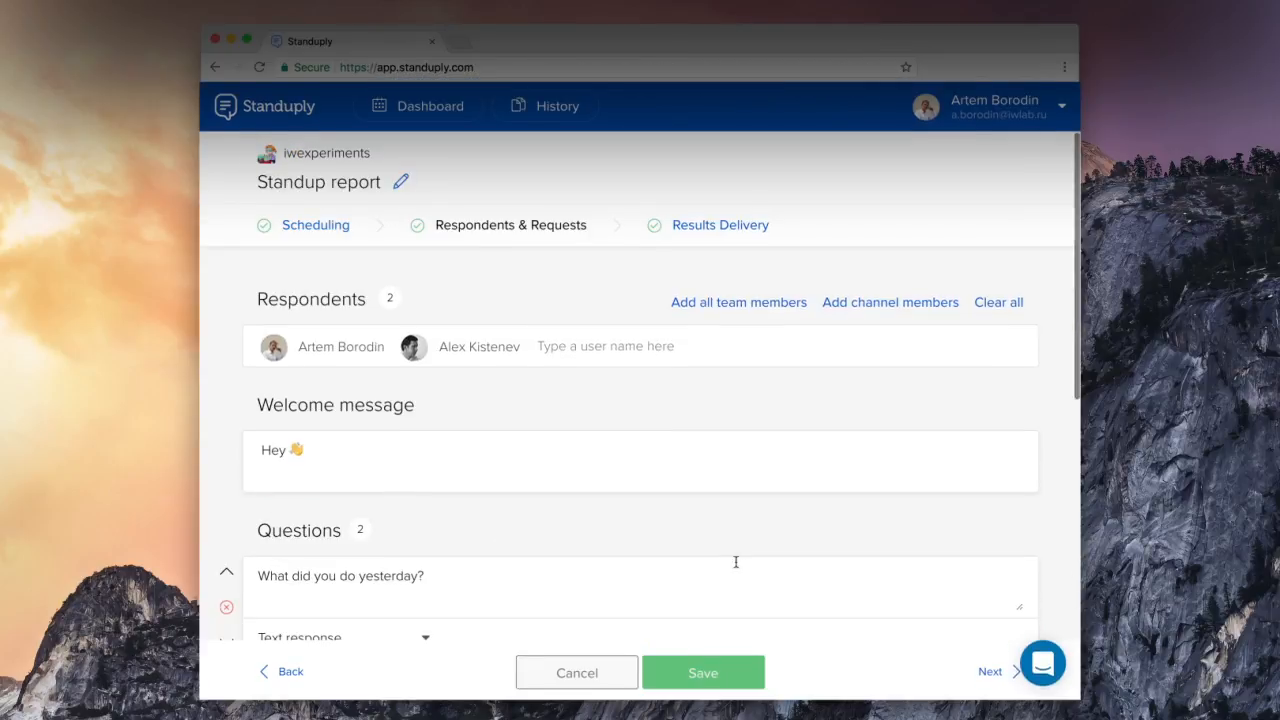
Step: Deliver the report's results to the analytics Slack channel
{"action": "left_click", "coordinate": [746, 226]}
{"action": "left_click", "coordinate": [490, 510]}
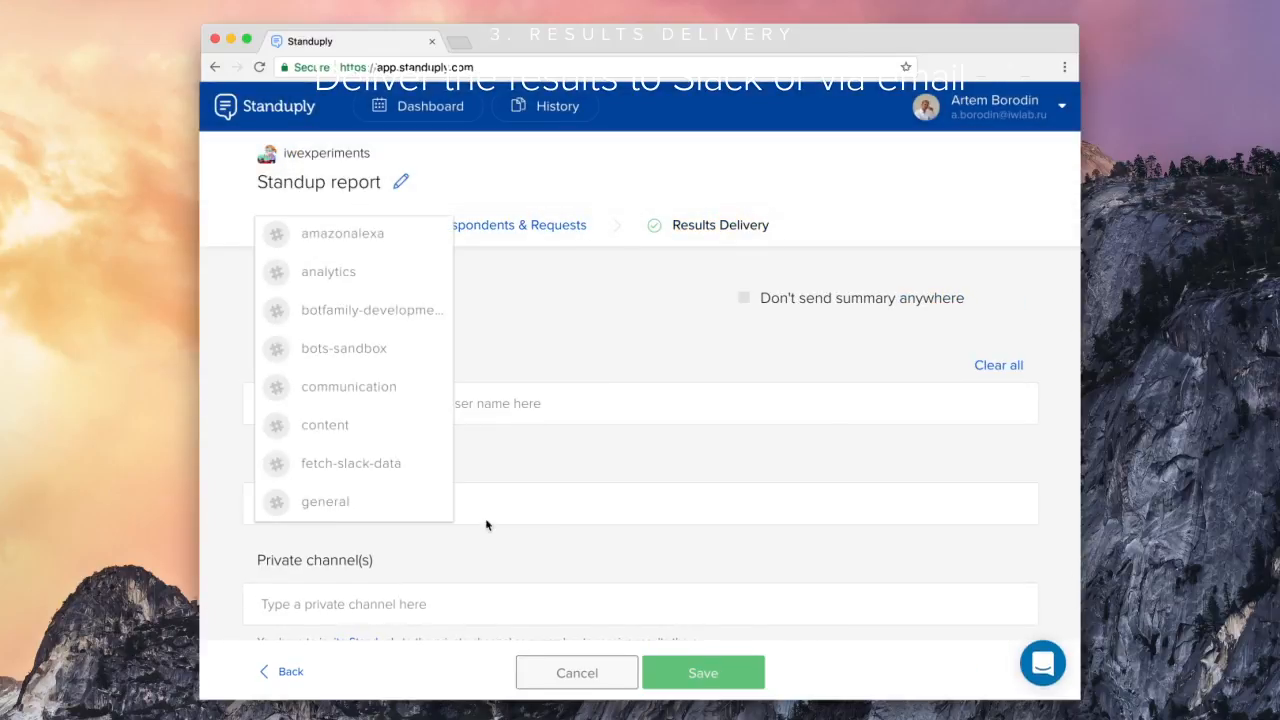
{"action": "left_click", "coordinate": [328, 271]}
{"action": "scroll", "coordinate": [356, 279], "scroll_direction": "down", "scroll_amount": 5}
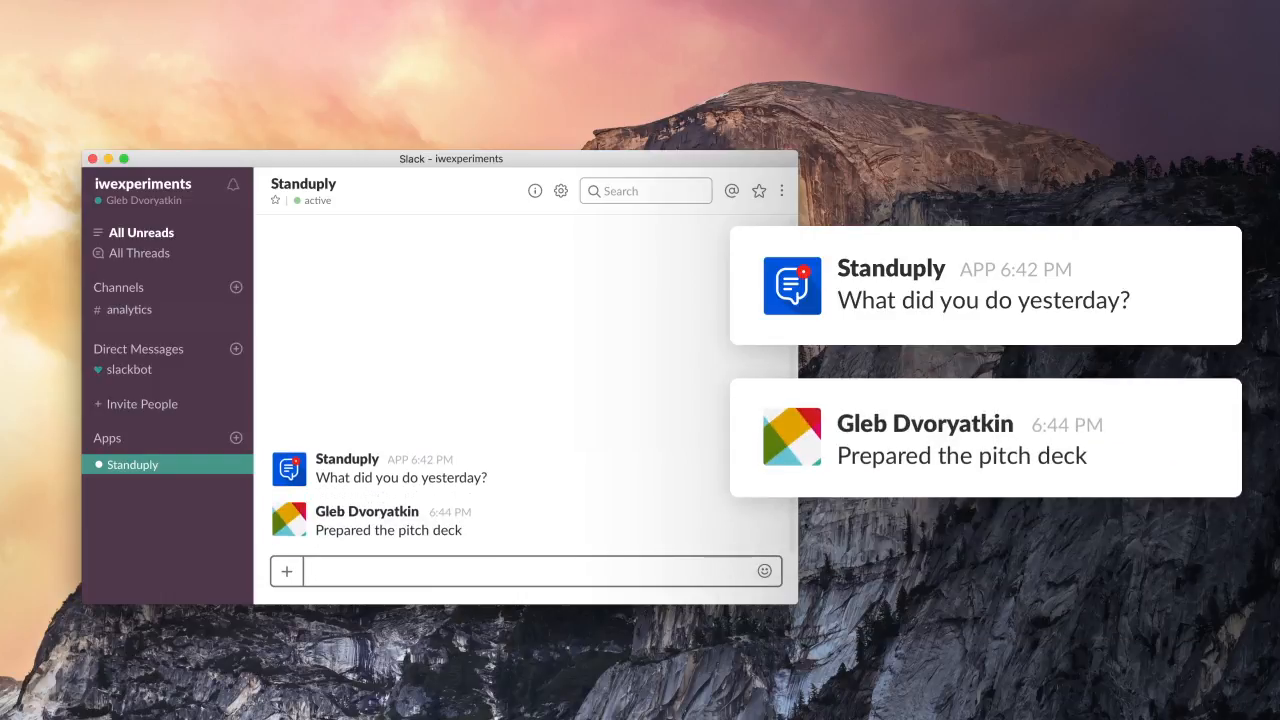
Step: View the posted Standup report results and JIRA burndown chart in #analytics
{"action": "left_click", "coordinate": [120, 309]}
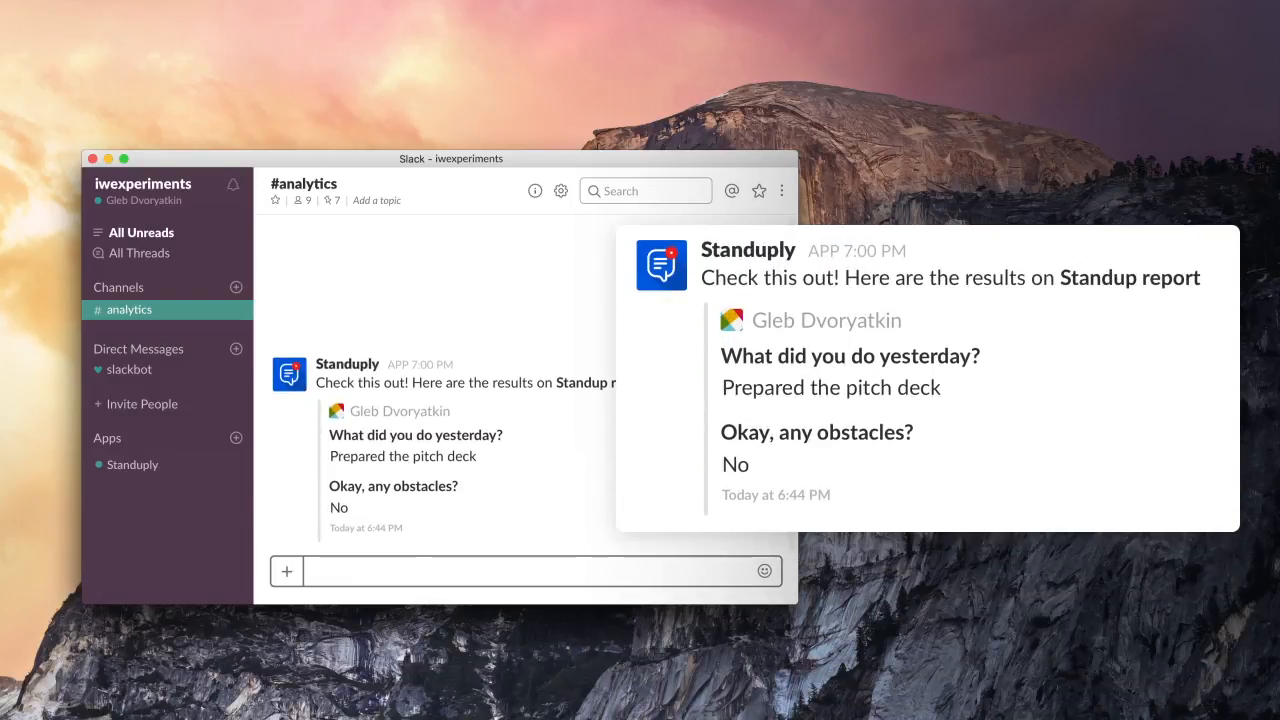